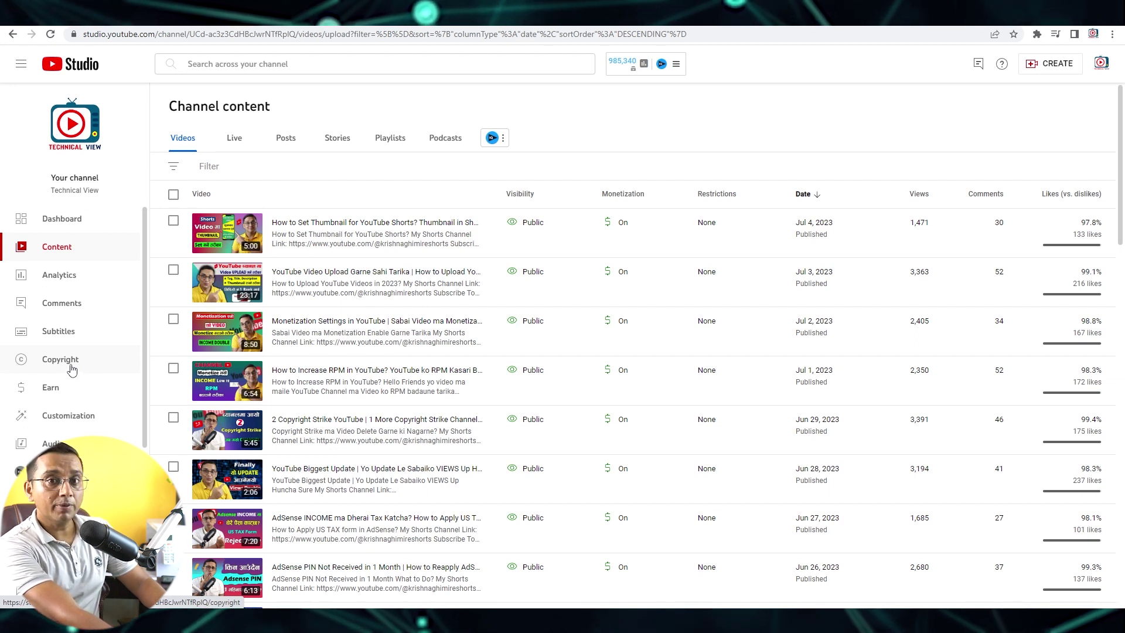
Open Copyright's Matches tab and look over other channels' videos matching this channel's content.
left_click(69, 368)
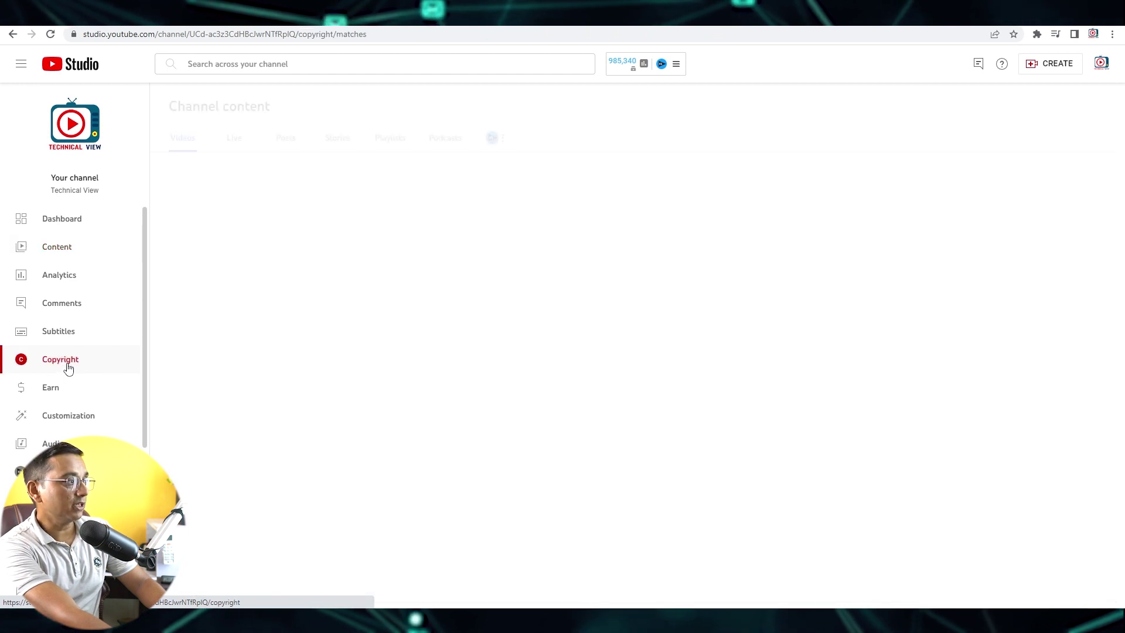
mouse_move(639, 310)
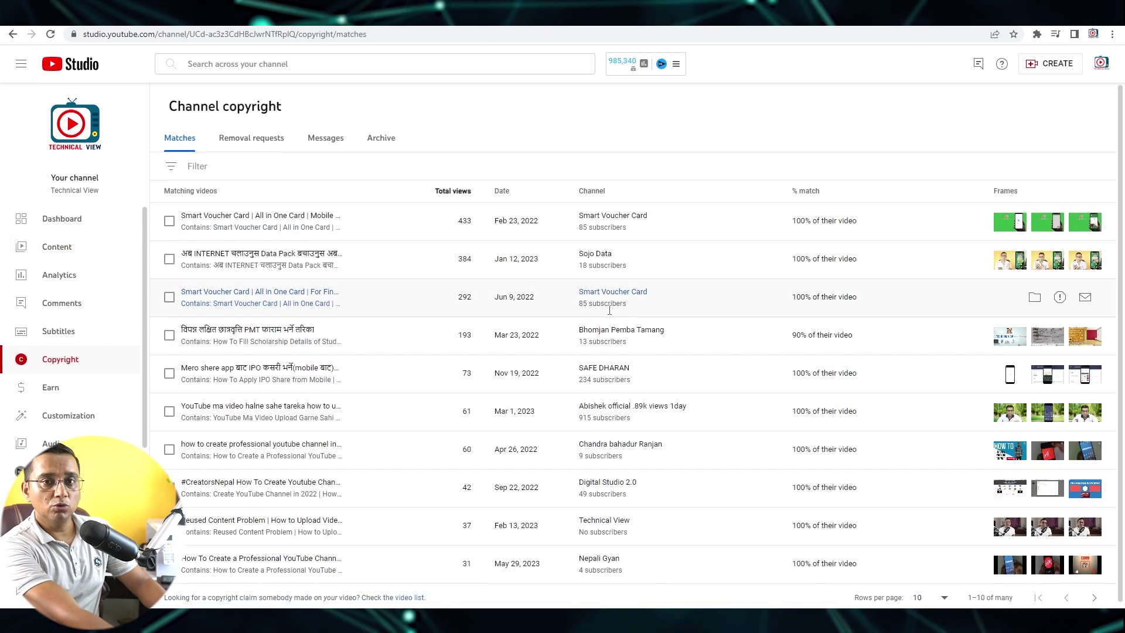
mouse_move(548, 334)
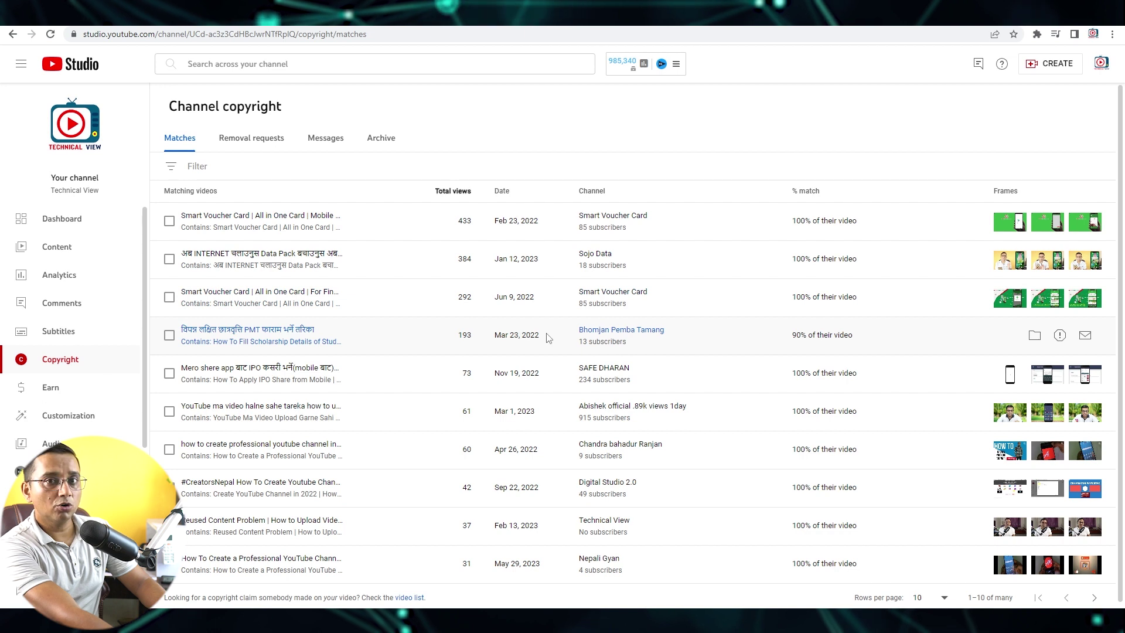
scroll(547, 335, "down", 1)
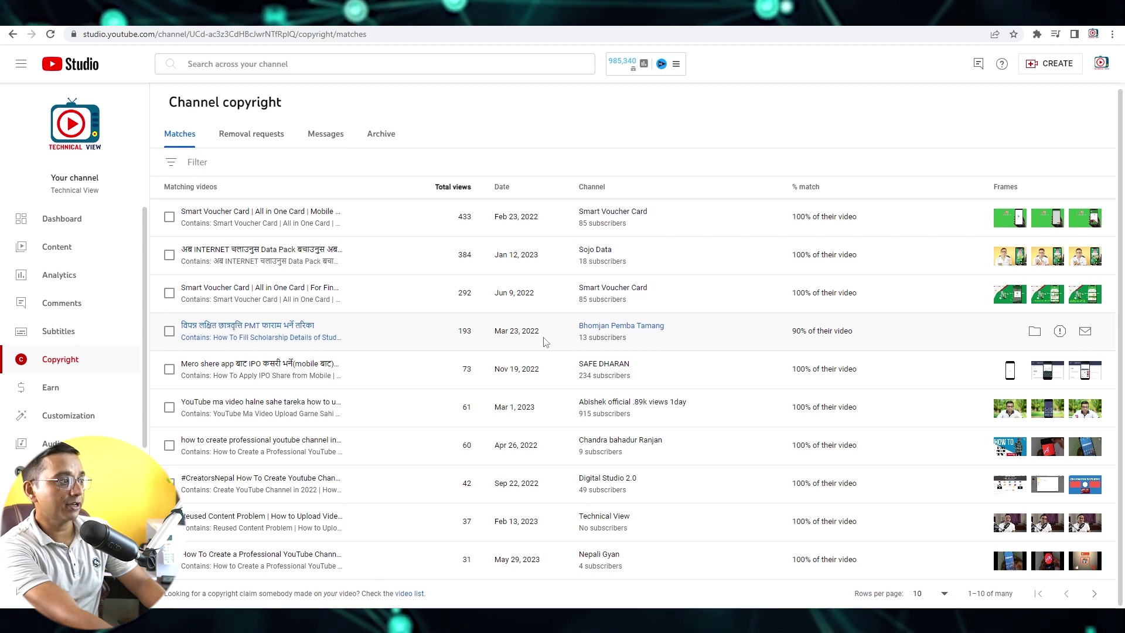
mouse_move(347, 310)
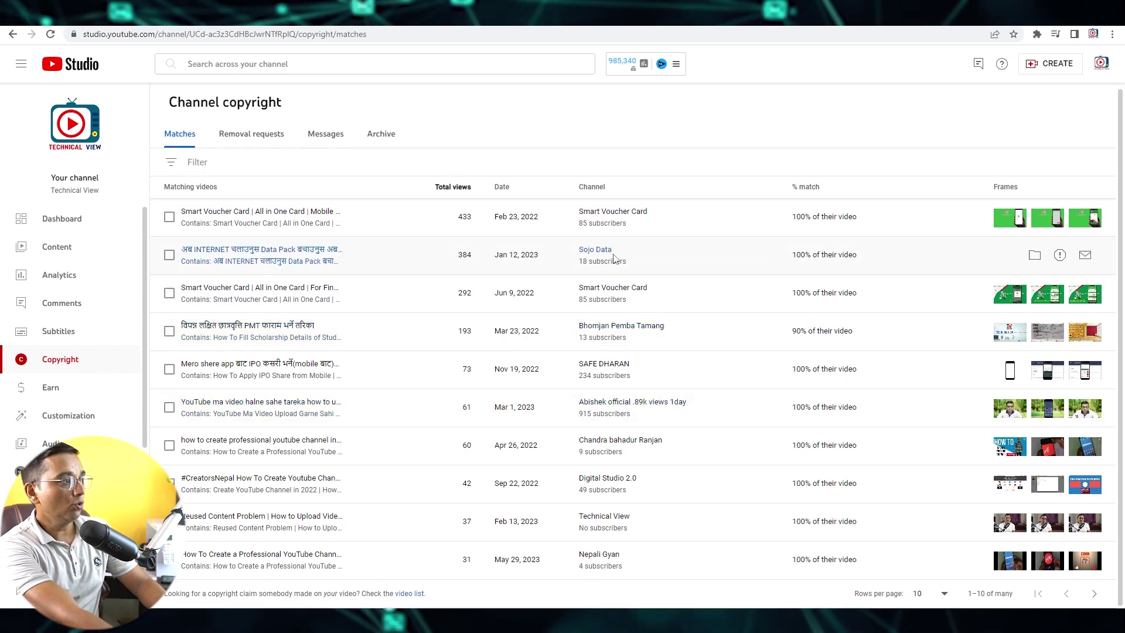
mouse_move(590, 205)
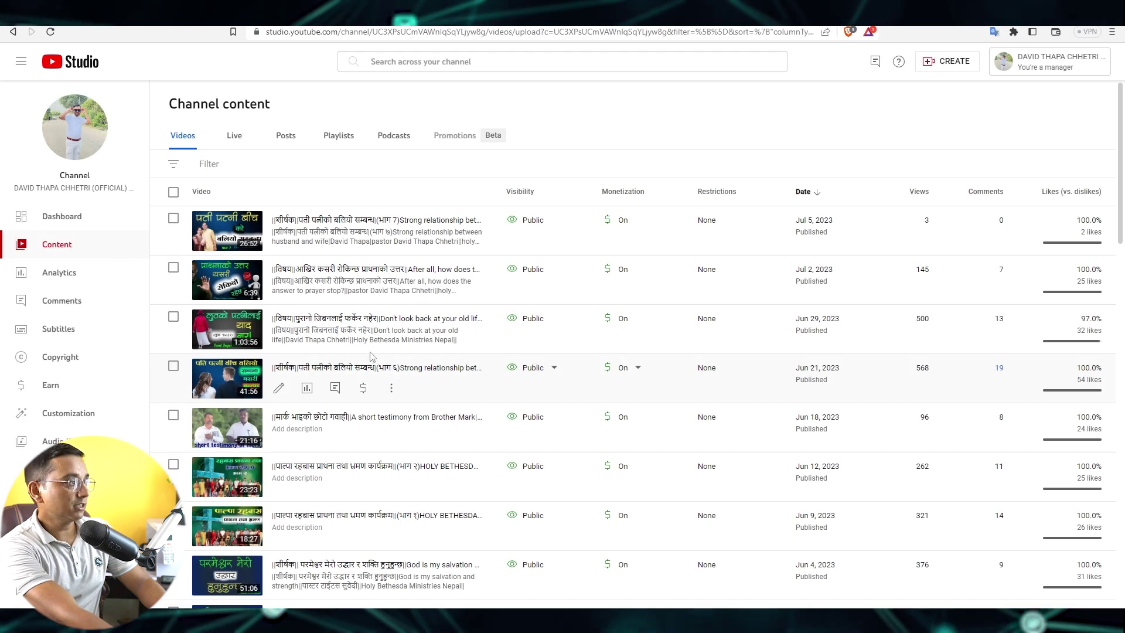
Open the second channel's Copyright page and view the Copyright Match Tool guidelines.
left_click(64, 362)
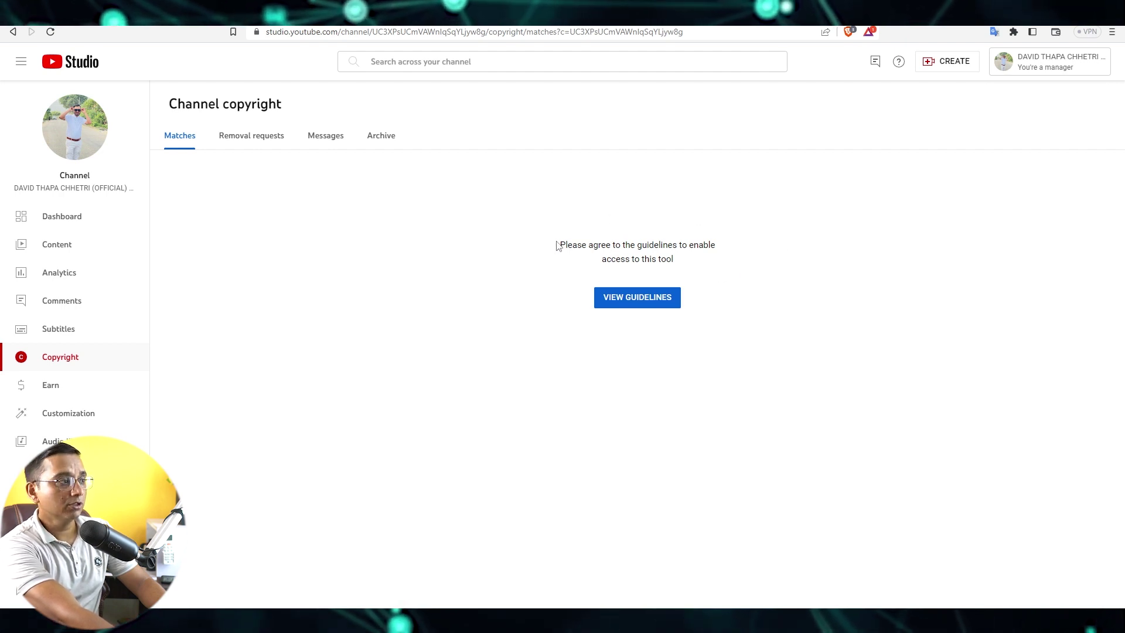
left_click(632, 299)
left_click_drag(314, 217, 477, 226)
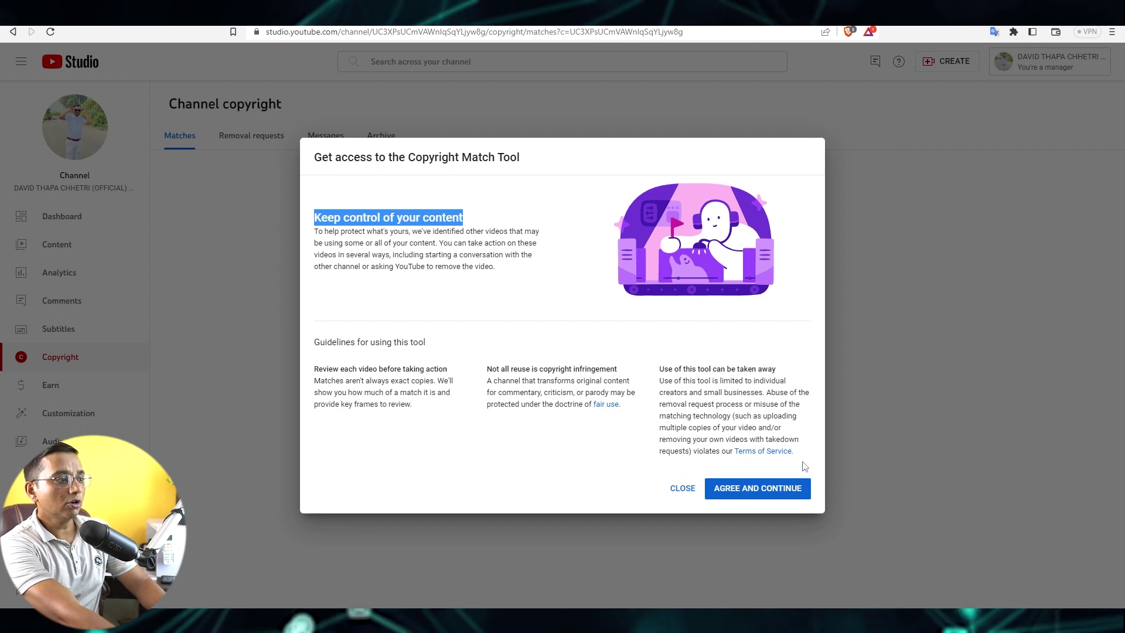
Agree to the guidelines to enable the Copyright Match Tool and step through its intro tips.
left_click(743, 490)
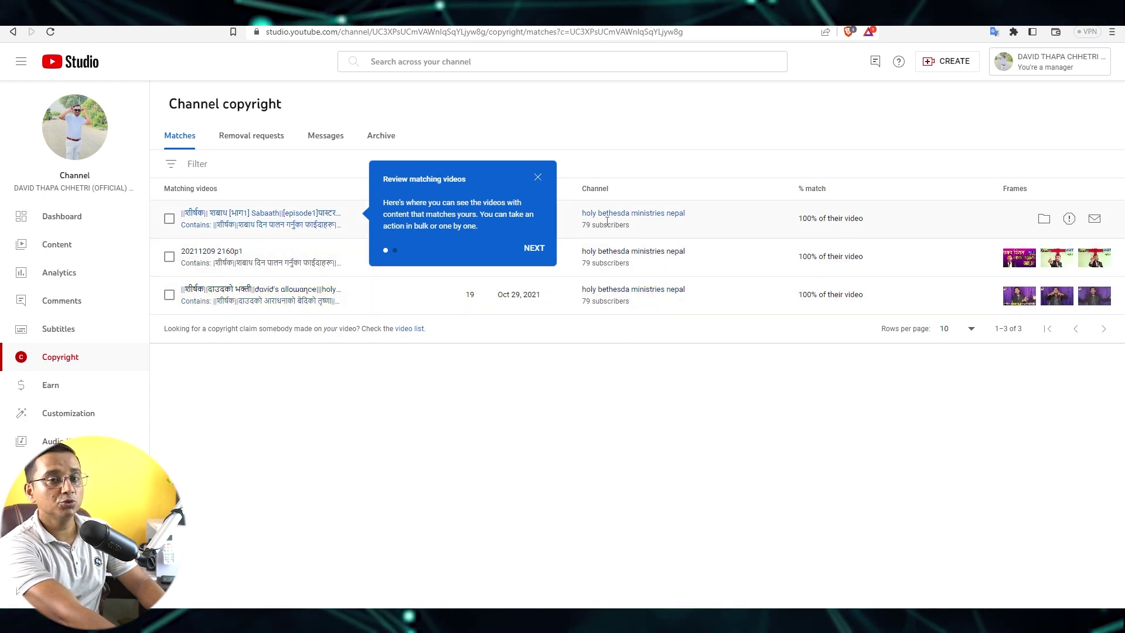
left_click(534, 249)
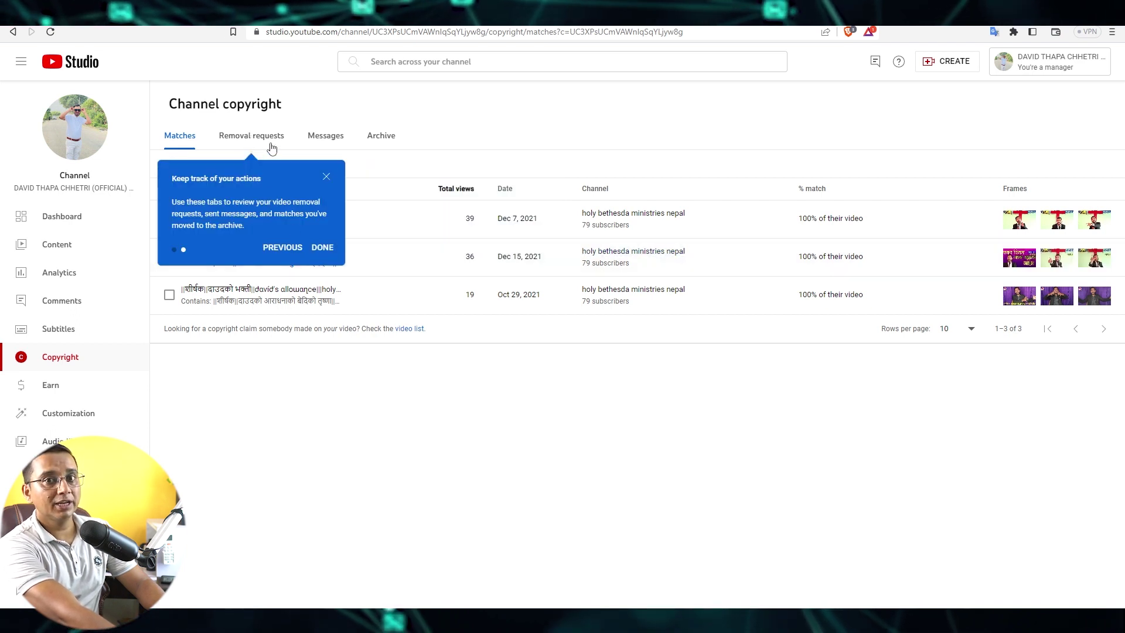
left_click(322, 249)
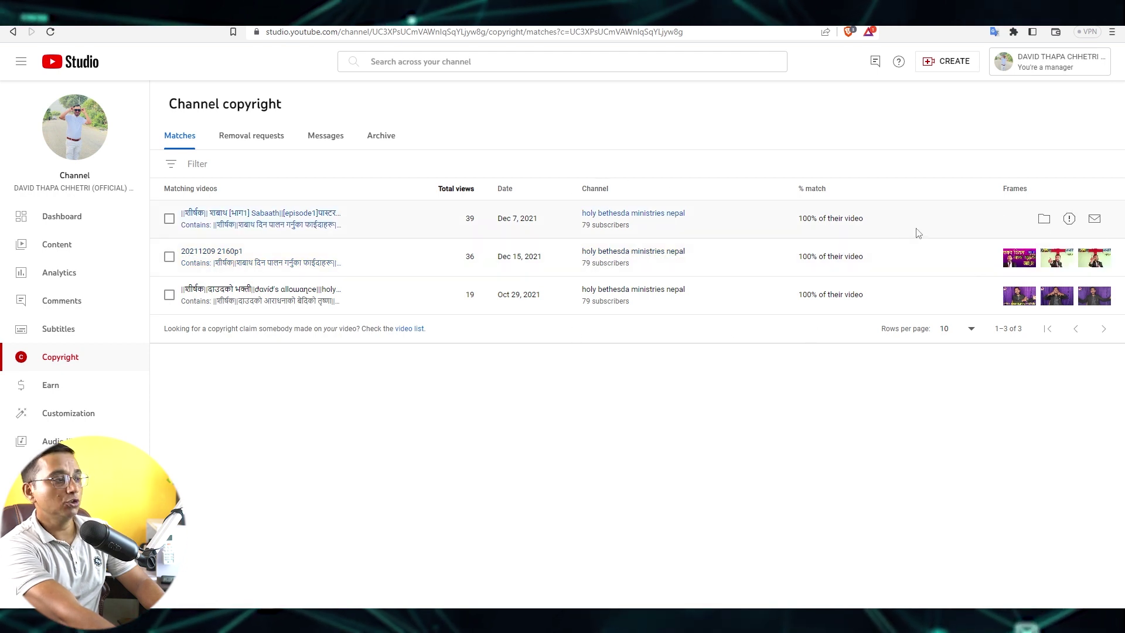
Visit the holy bethesda ministries nepal channel behind a matching video.
left_click(627, 213)
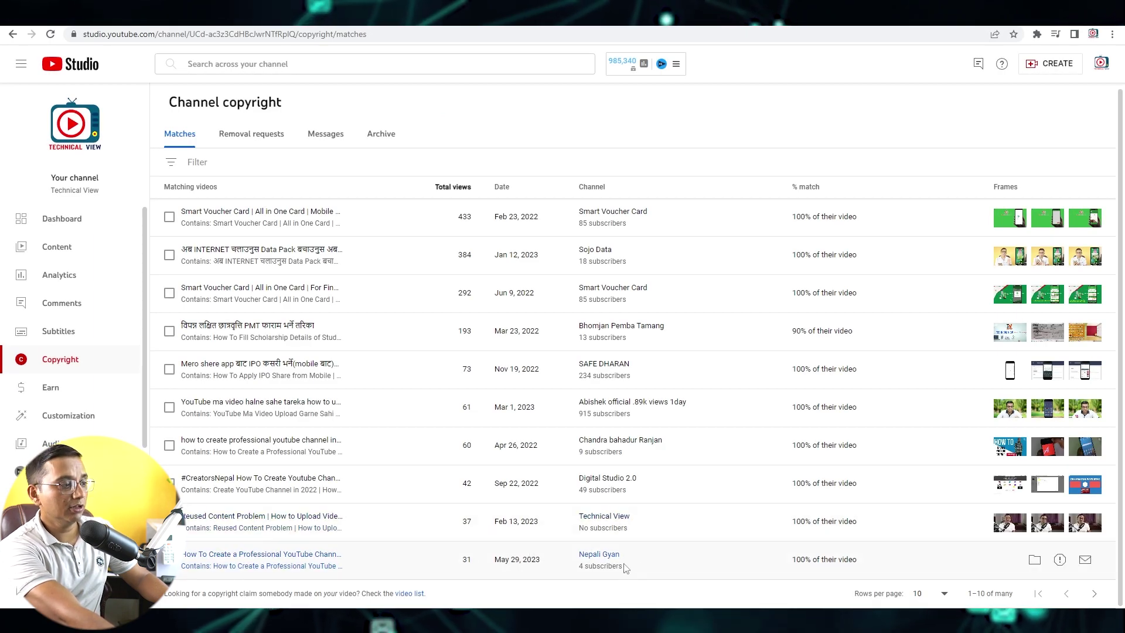
Request removal of the Nepali Gyan copy, pasting a secondary email and setting relationship to 'owner'.
left_click(1061, 560)
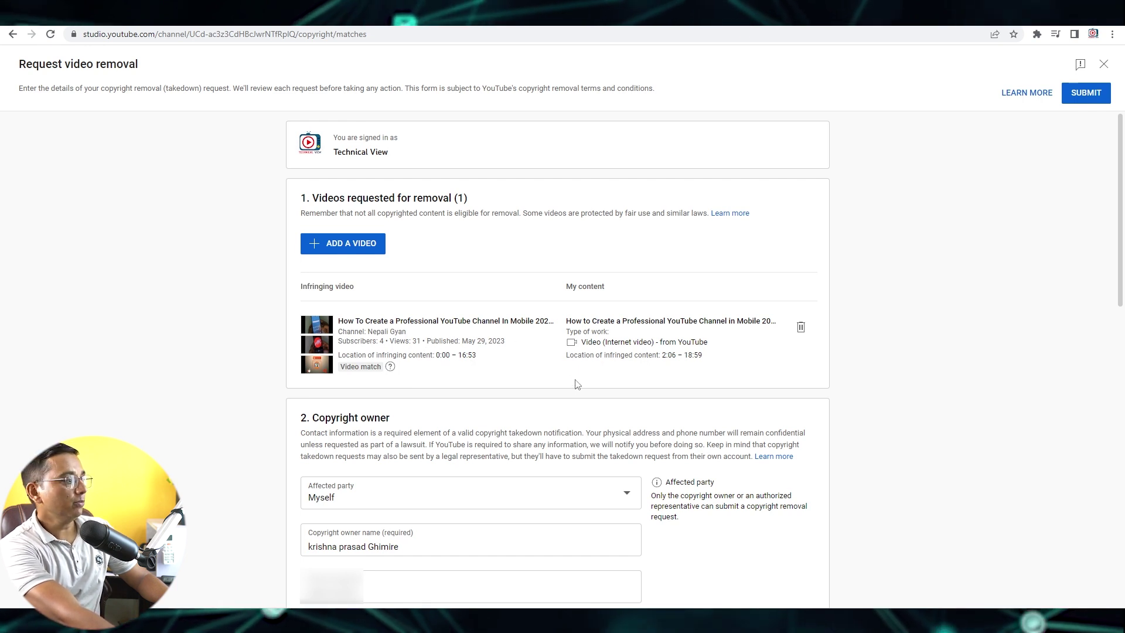
scroll(373, 501, "down", 5)
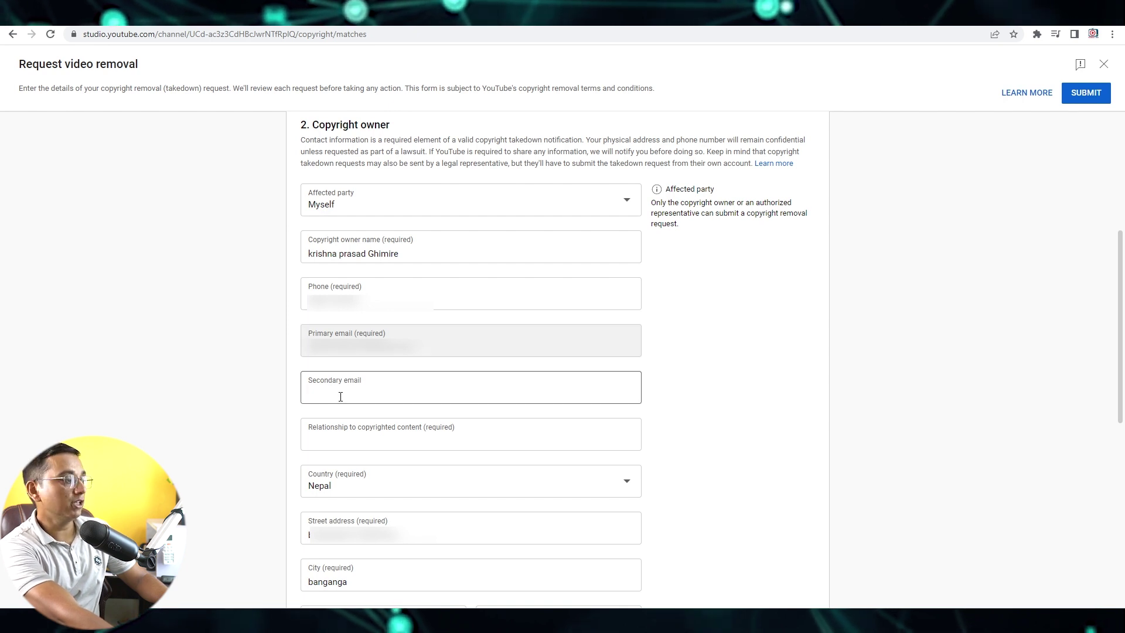
left_click(429, 385)
key("ctrl+v")
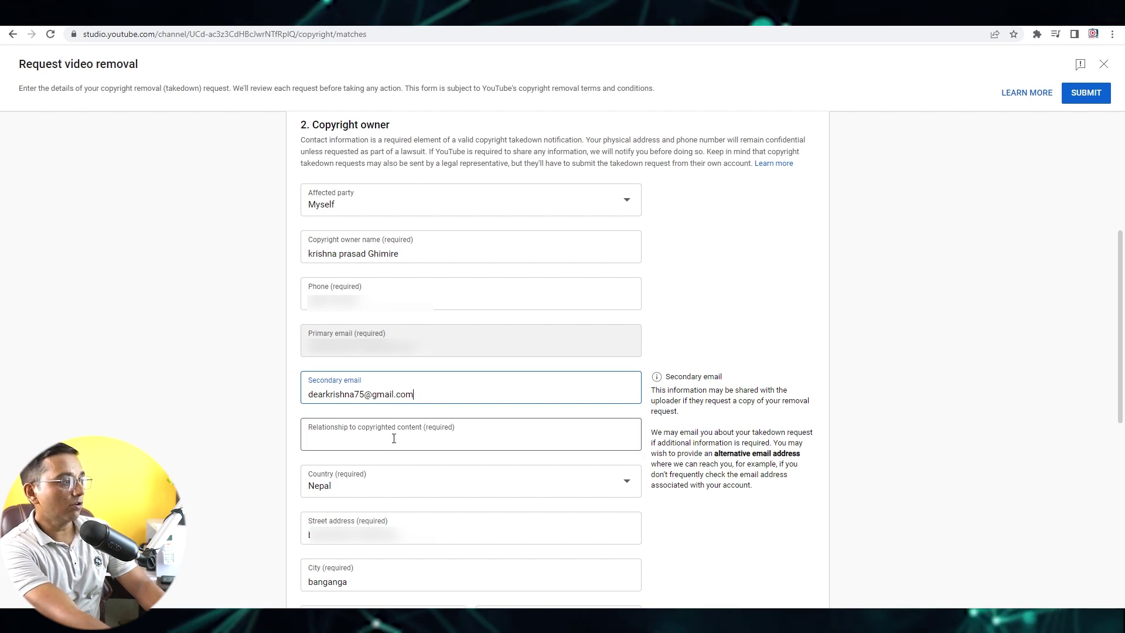
left_click(414, 436)
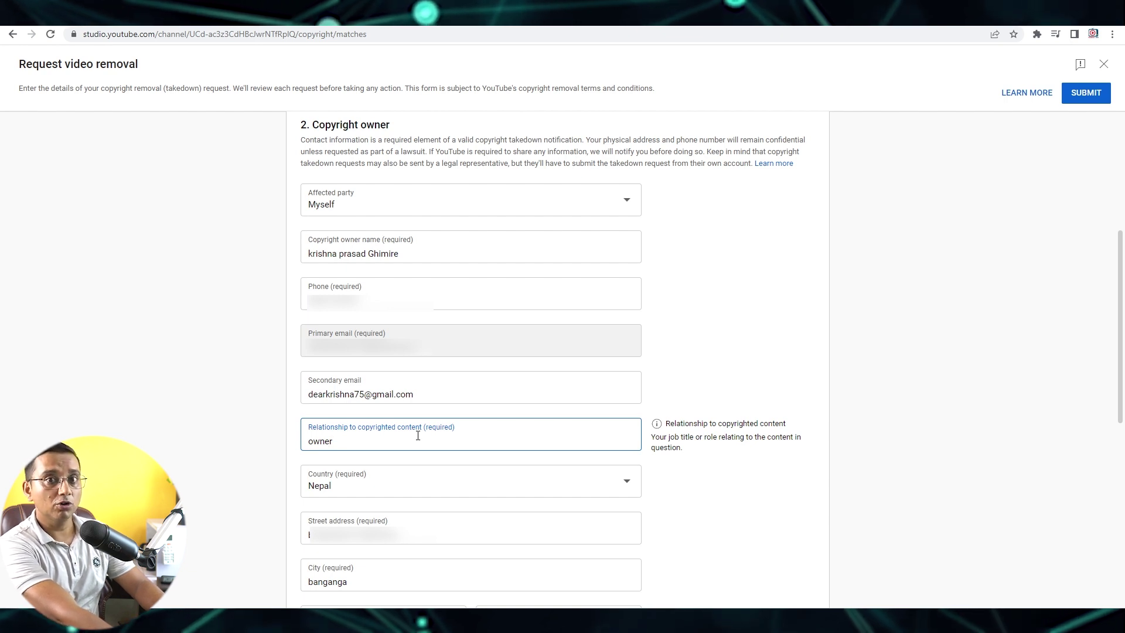
scroll(417, 436, "down", 5)
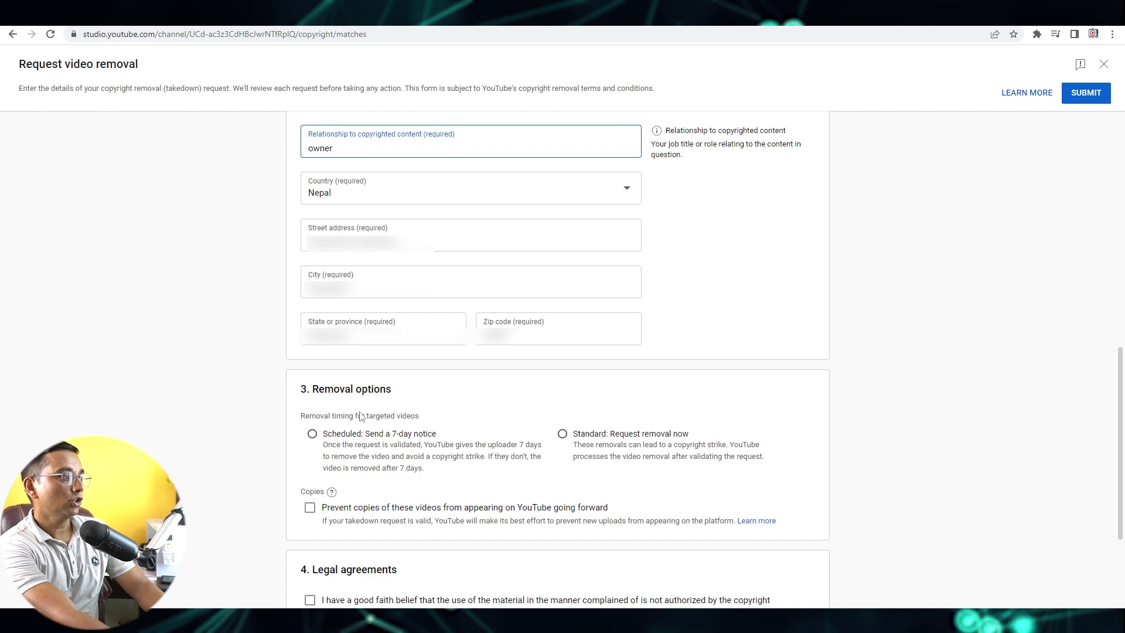
Choose the Scheduled 7-day notice option, leaving Prevent copies and its certification unchecked.
left_click(312, 434)
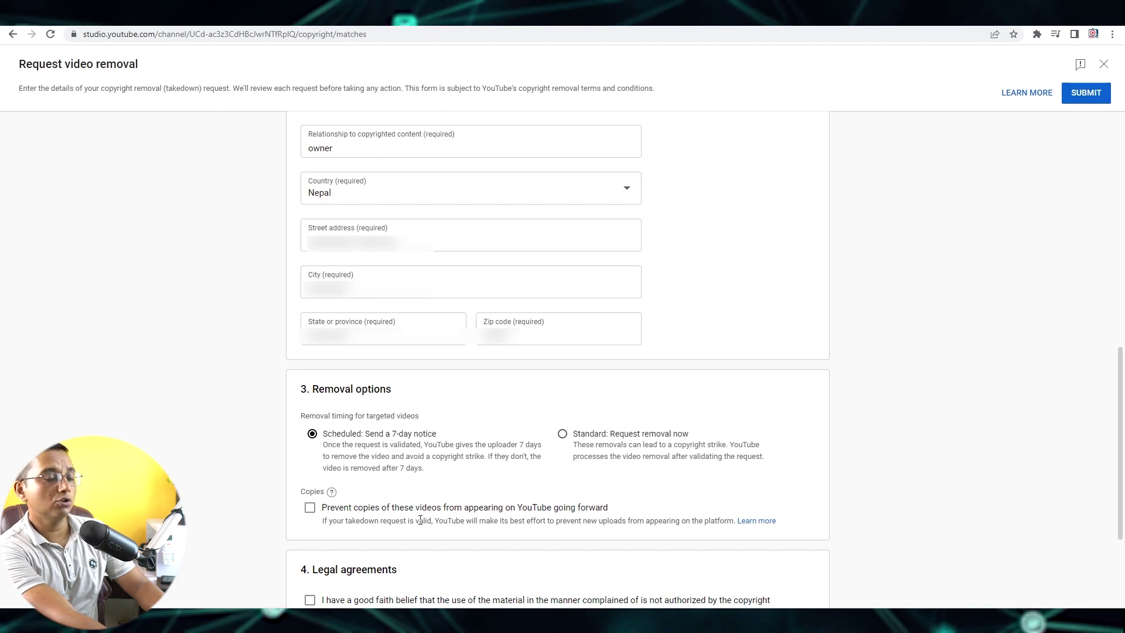
left_click(310, 508)
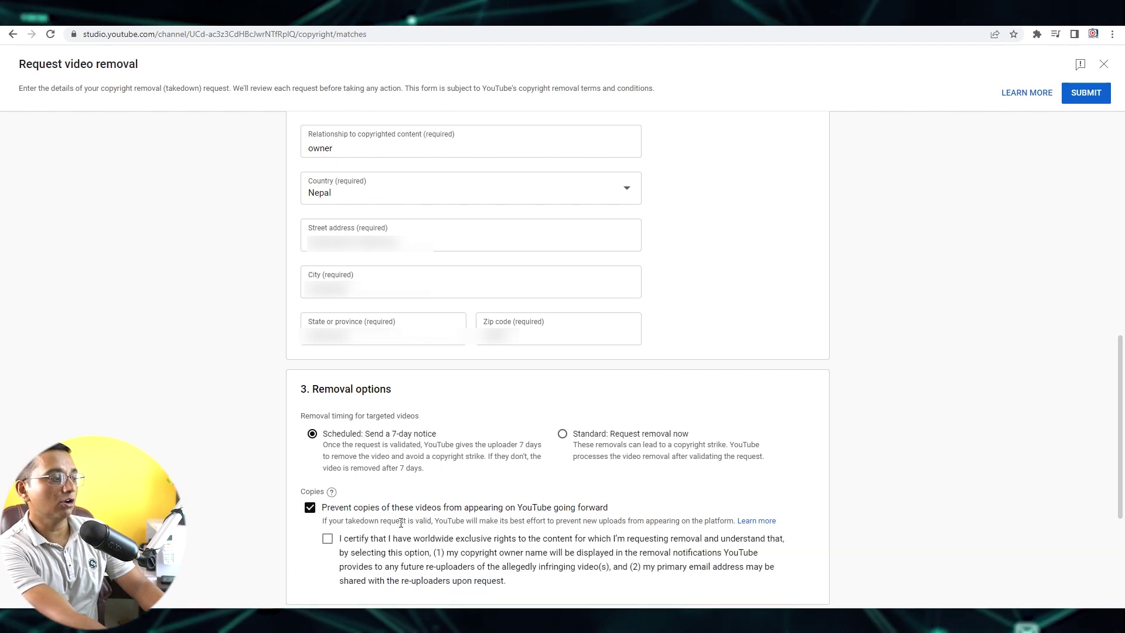
scroll(451, 532, "down", 4)
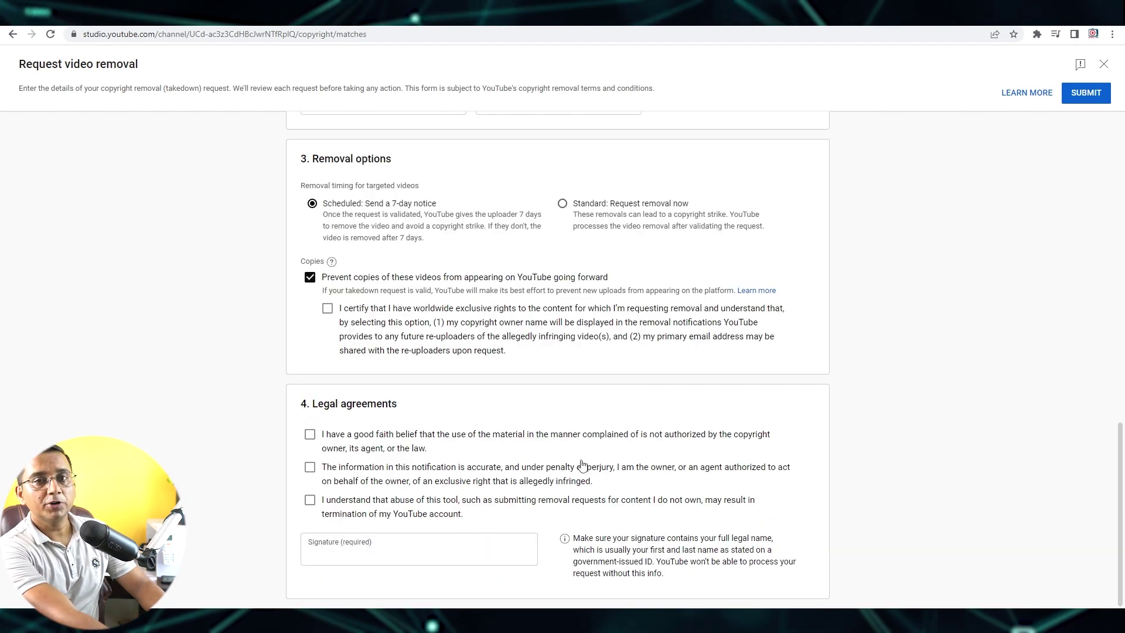
left_click(327, 311)
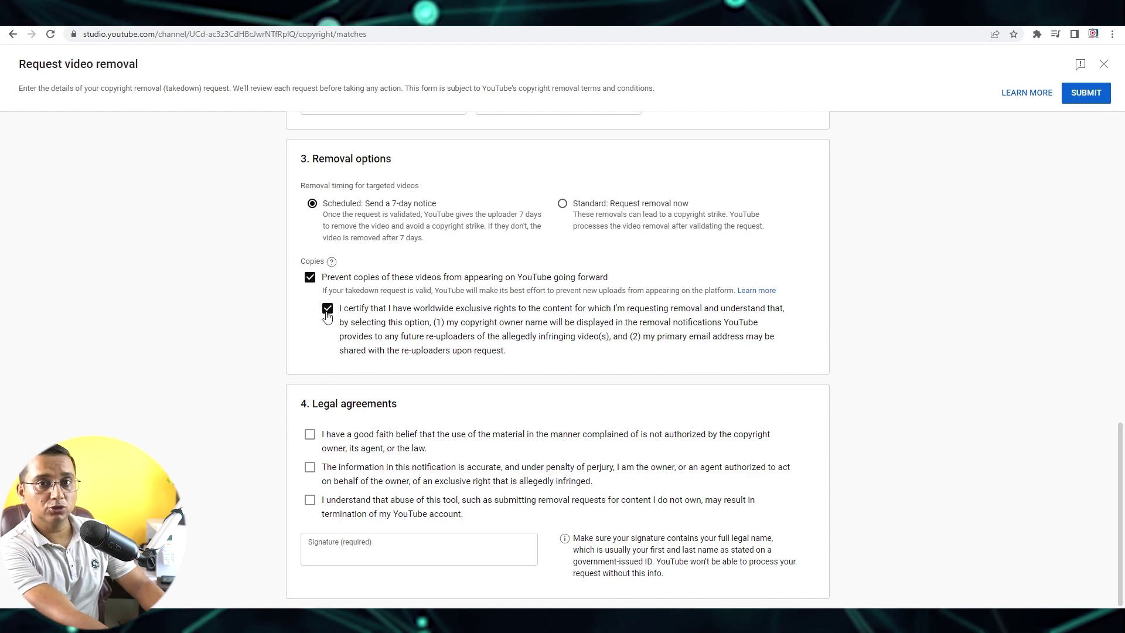
left_click(327, 311)
left_click(310, 277)
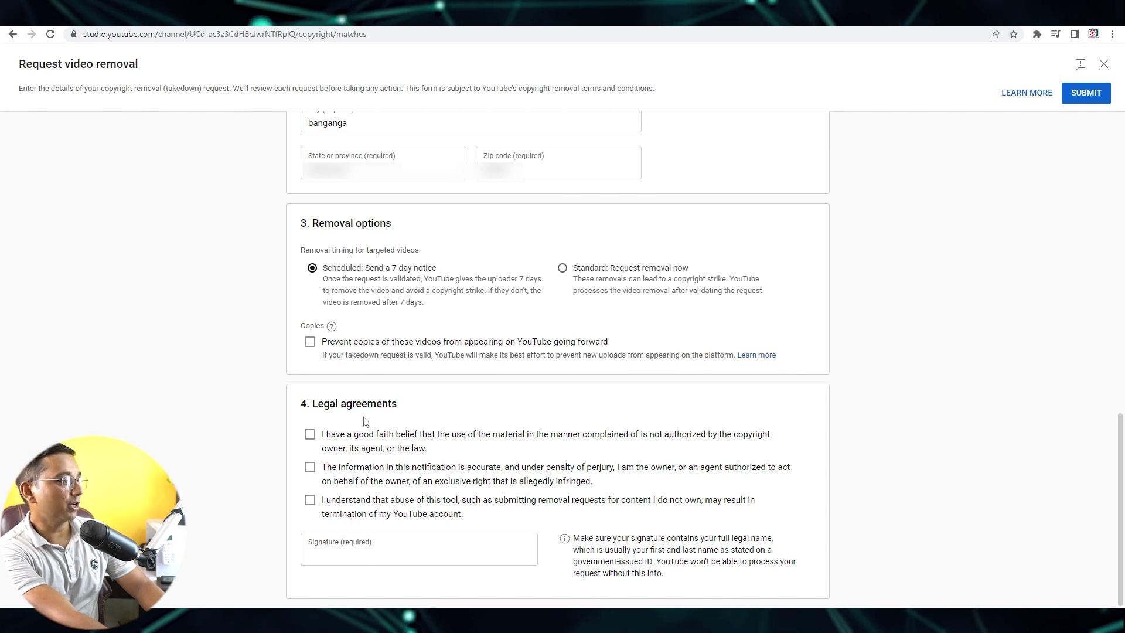
Tick the good-faith, accuracy and account-termination legal agreement checkboxes.
left_click(310, 434)
left_click(310, 467)
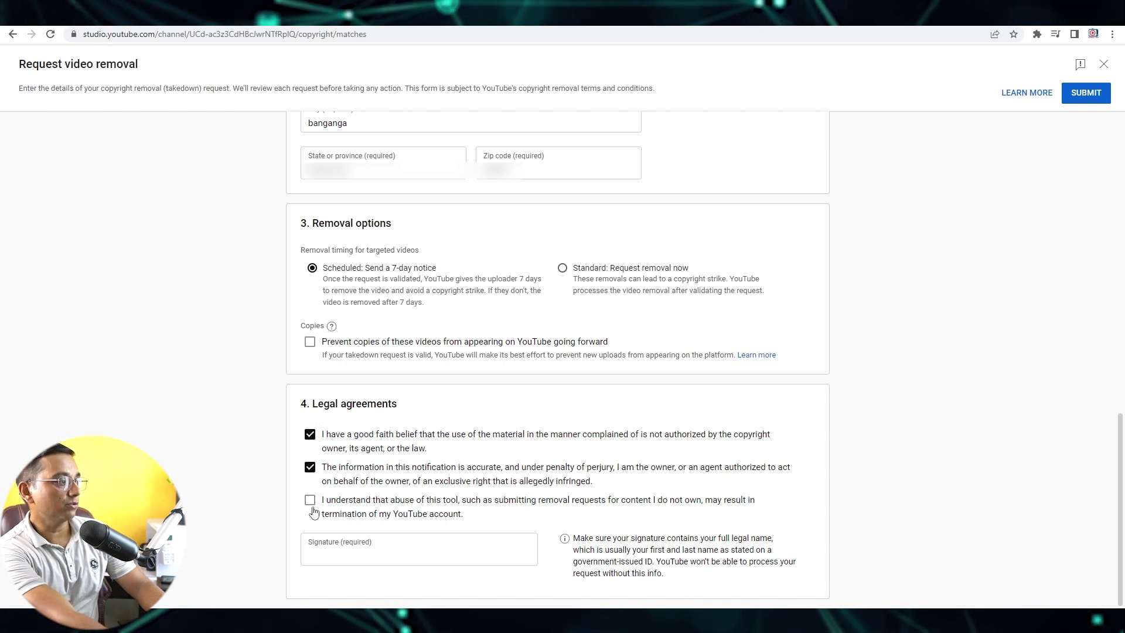
left_click(310, 500)
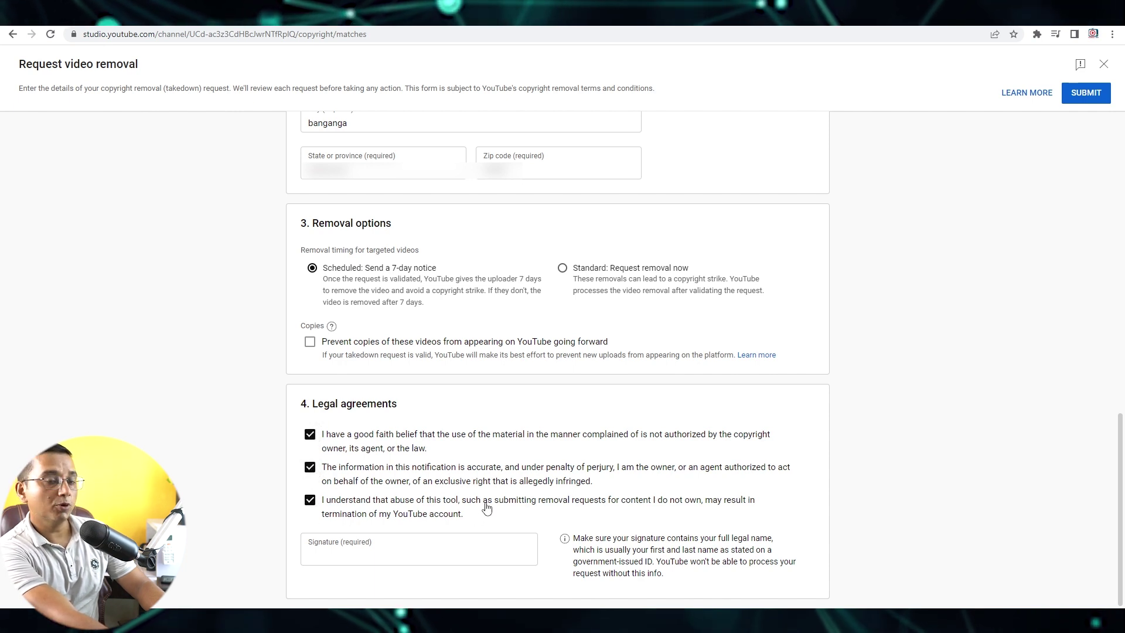
Sign the request with the owner's full legal name and submit it.
left_click(357, 555)
type("Krishna Prasad Ghimire")
left_click_drag(700, 538, 772, 535)
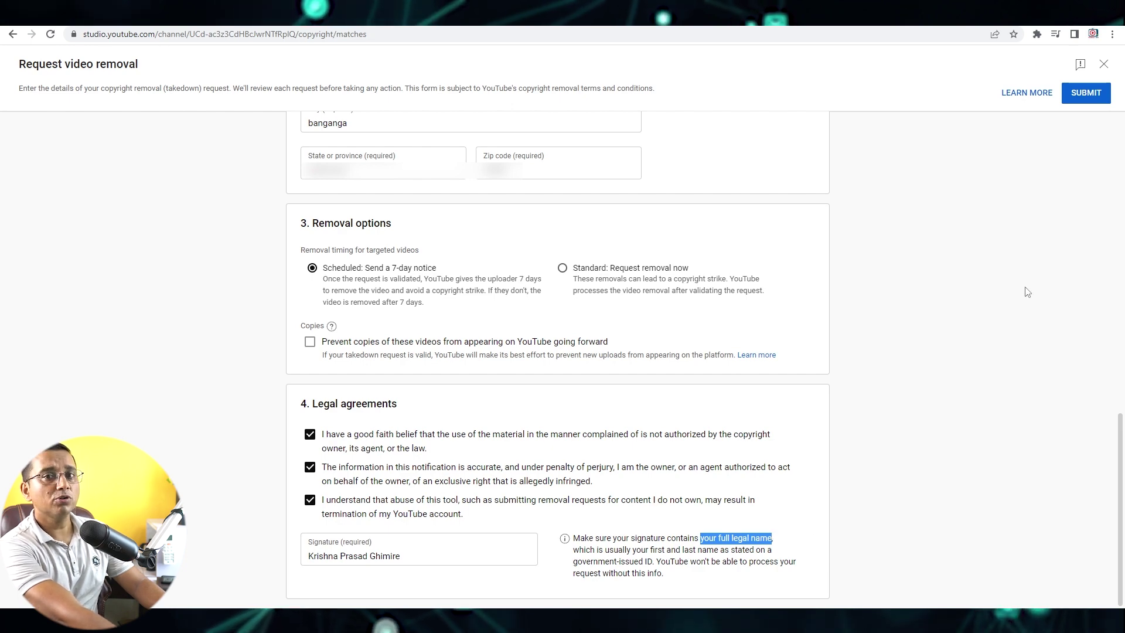
left_click(1090, 94)
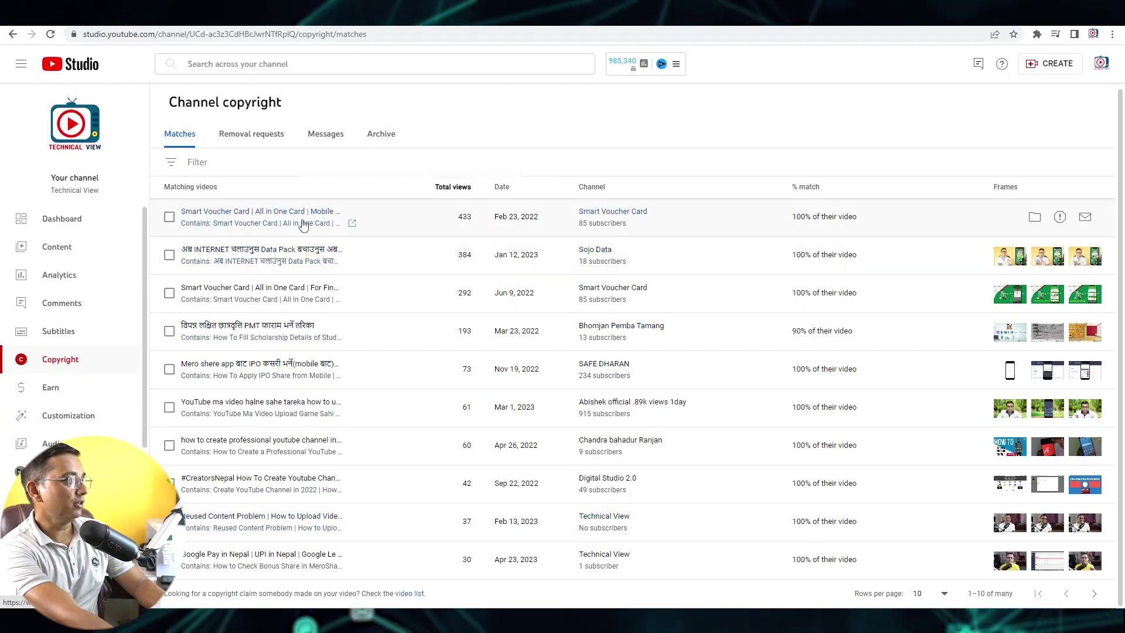
Open the Removal requests tab to see the Nepali Gyan request in progress.
left_click(257, 137)
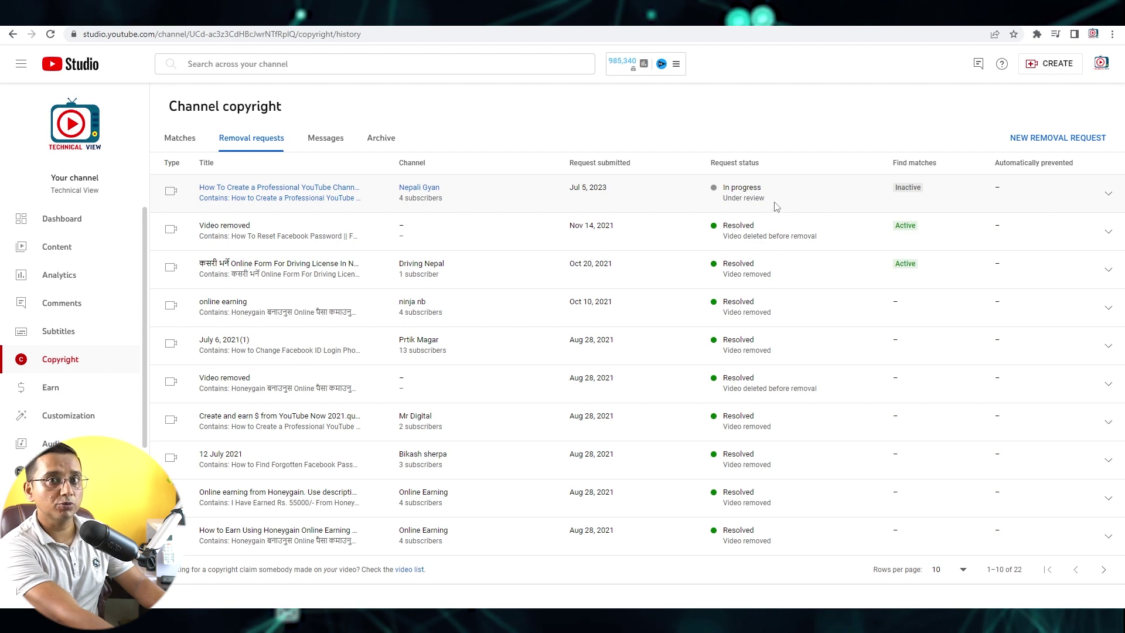
left_click(328, 147)
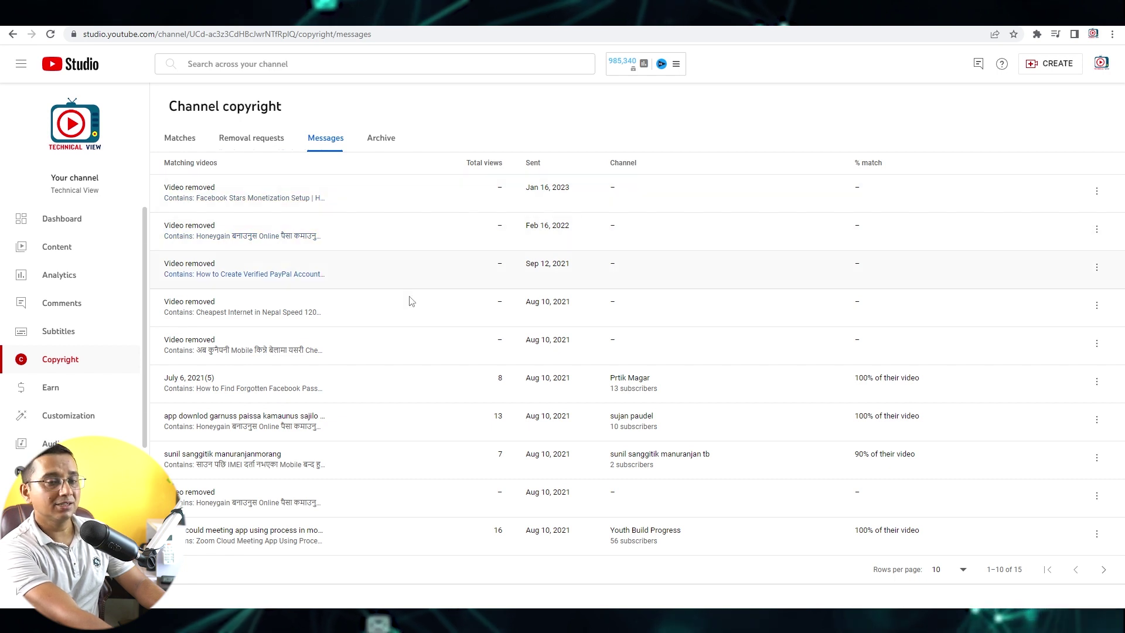
left_click(241, 141)
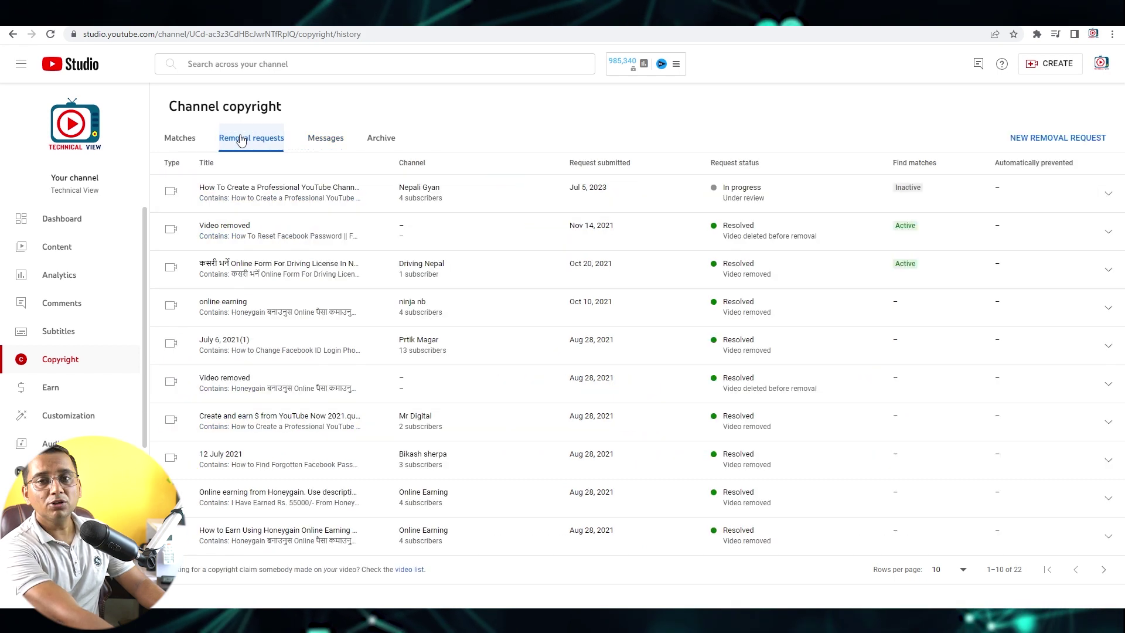